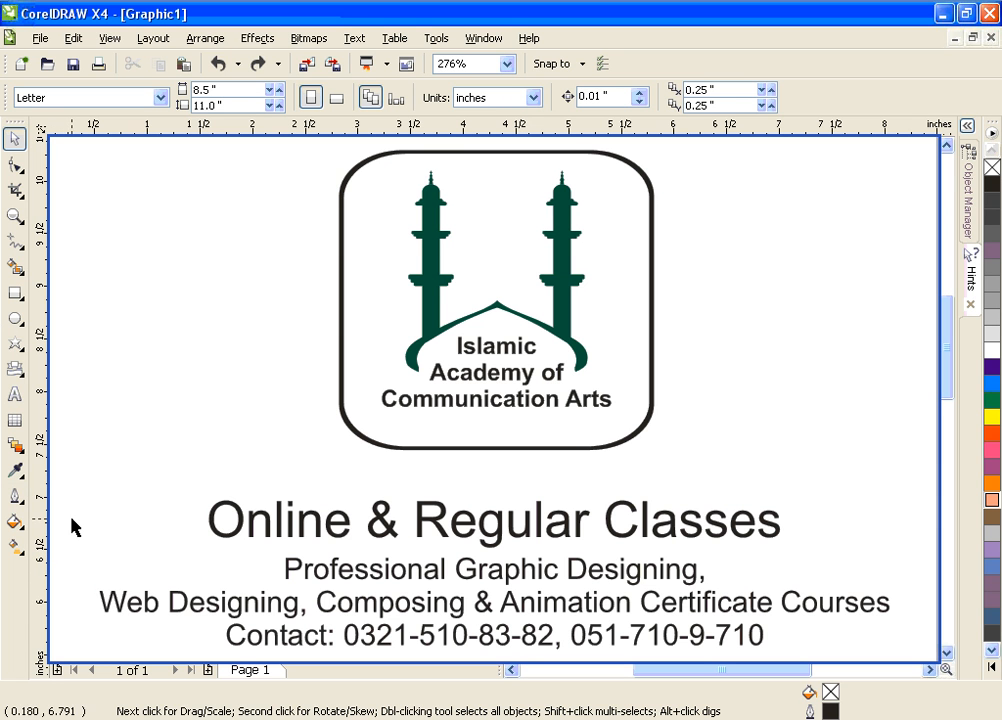
Draw a rectangle about 2.35 by 1.88 inches in the blank lower half of the page and deselect it.
key("F9")
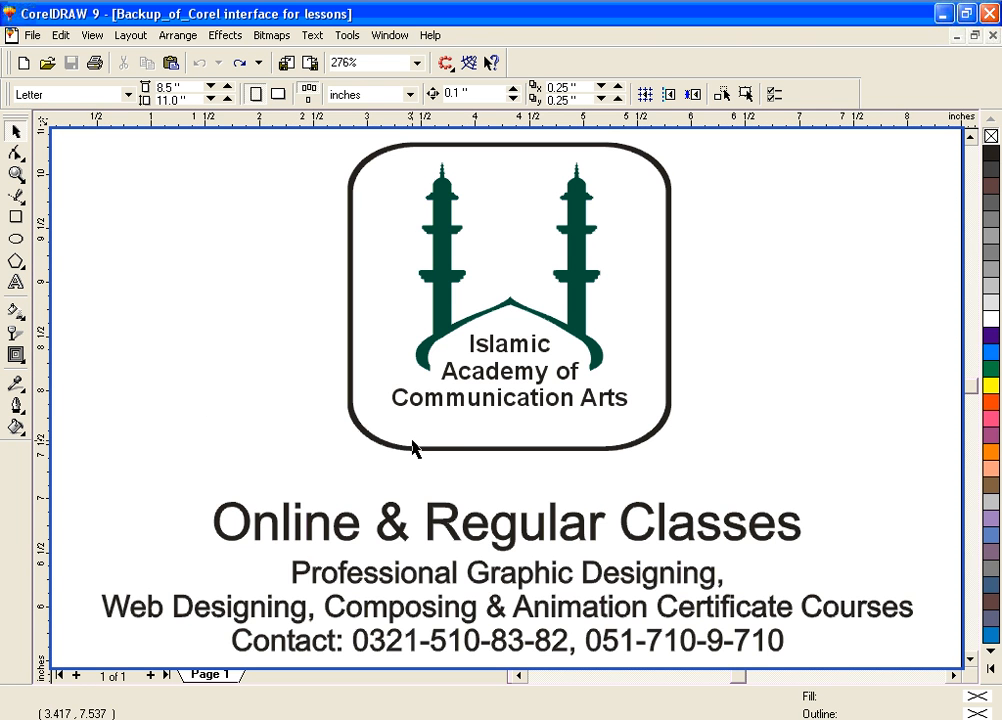
key("F3")
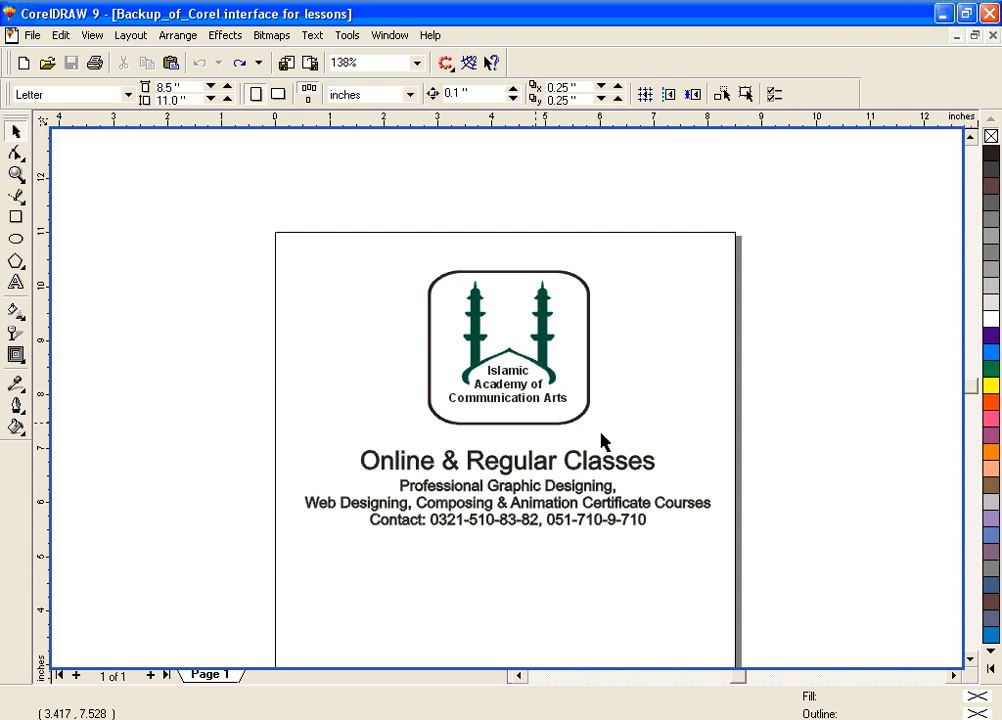
key("F3")
key("F2")
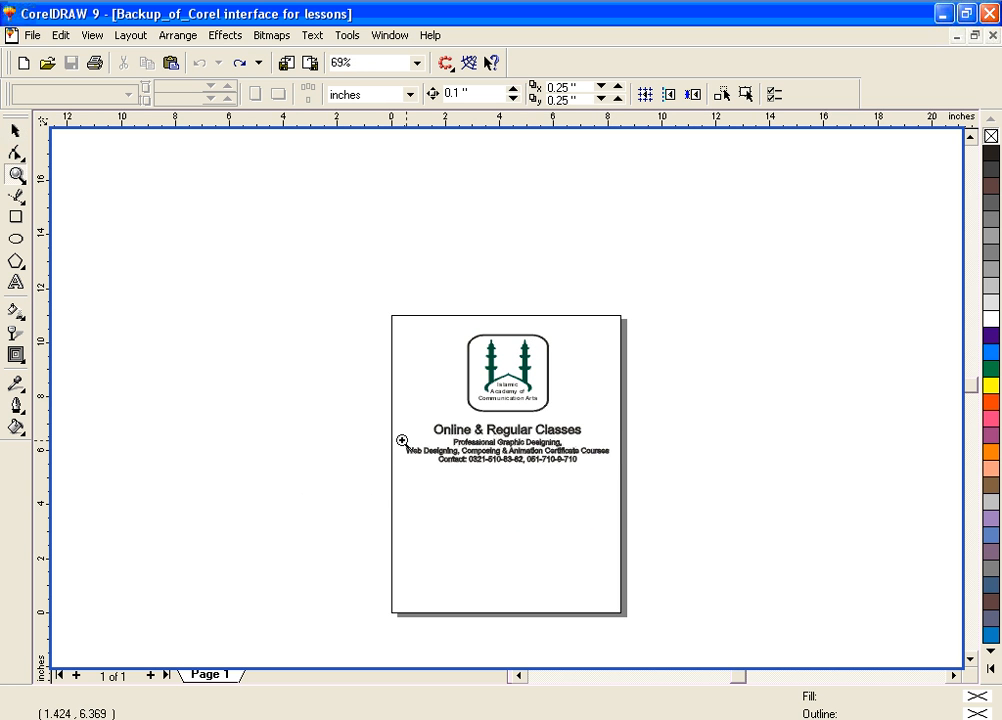
left_click_drag(399, 443, 633, 630)
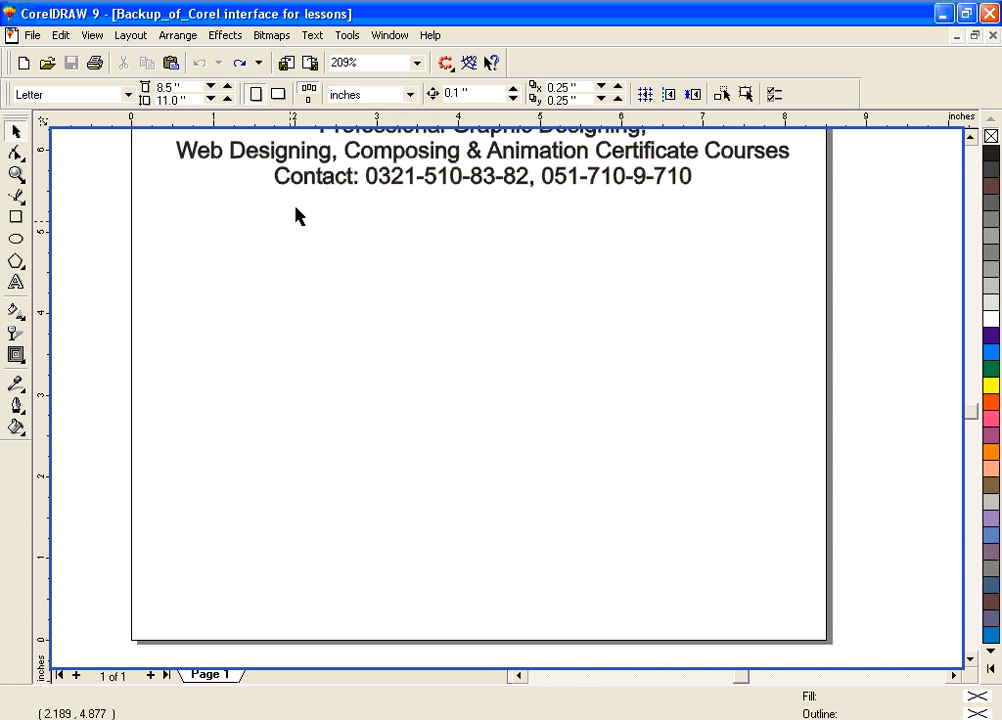
left_click(518, 676)
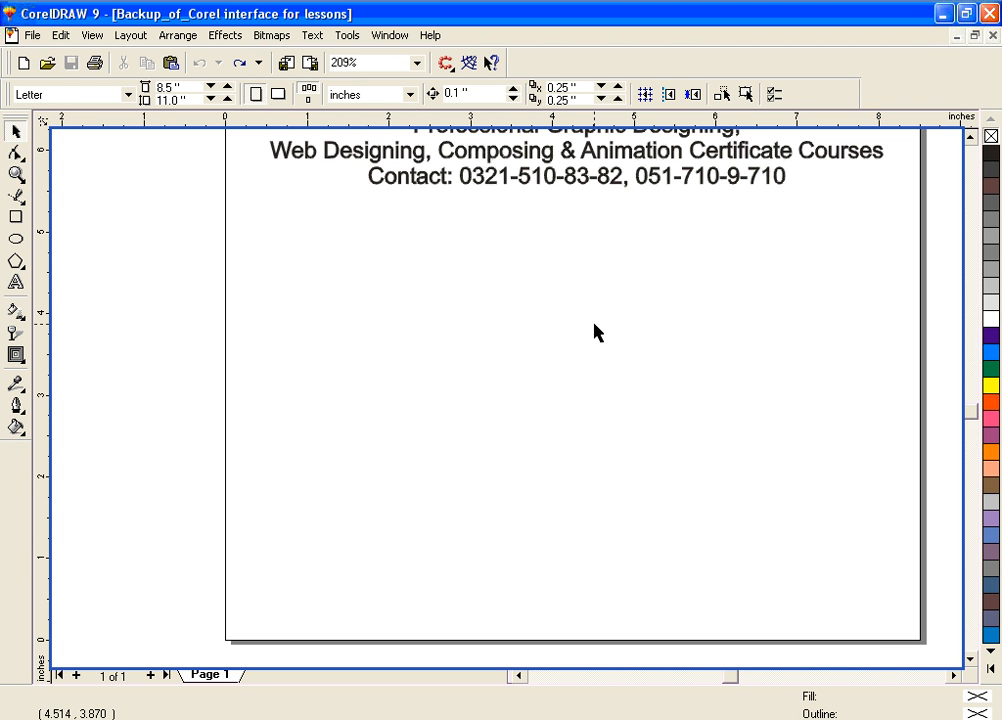
left_click(953, 676)
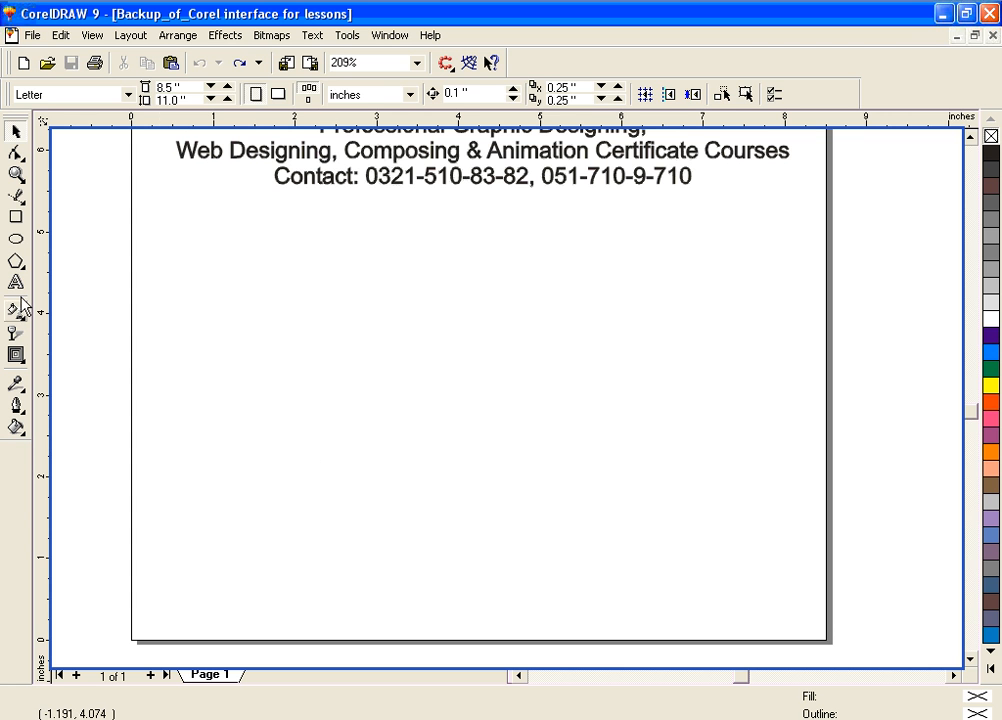
left_click(16, 216)
left_click_drag(395, 367, 586, 519)
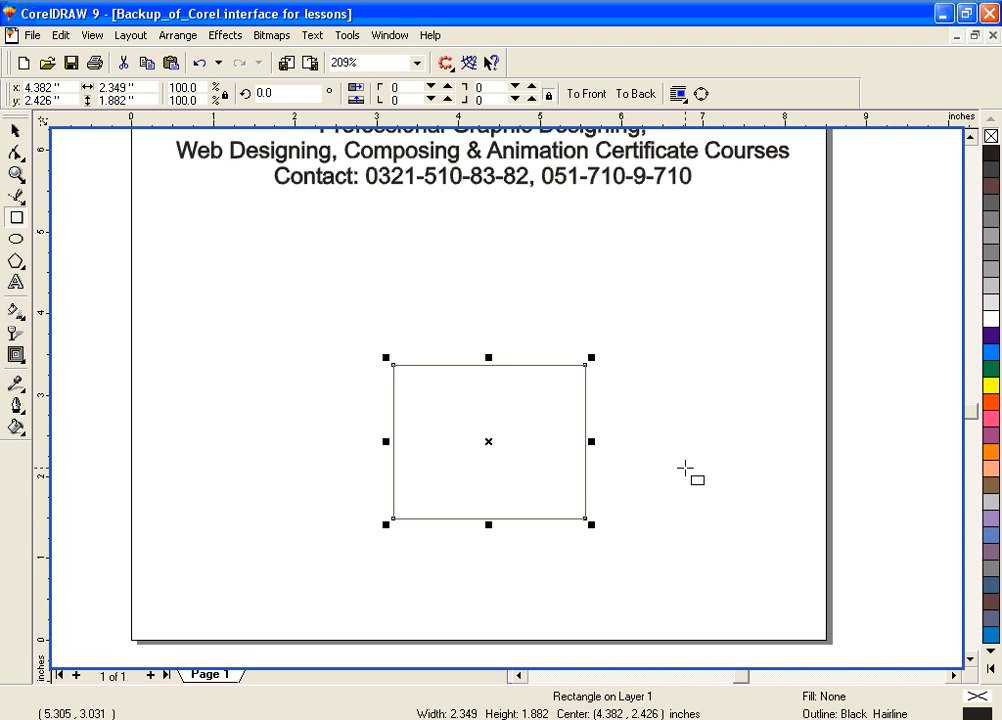
left_click(15, 130)
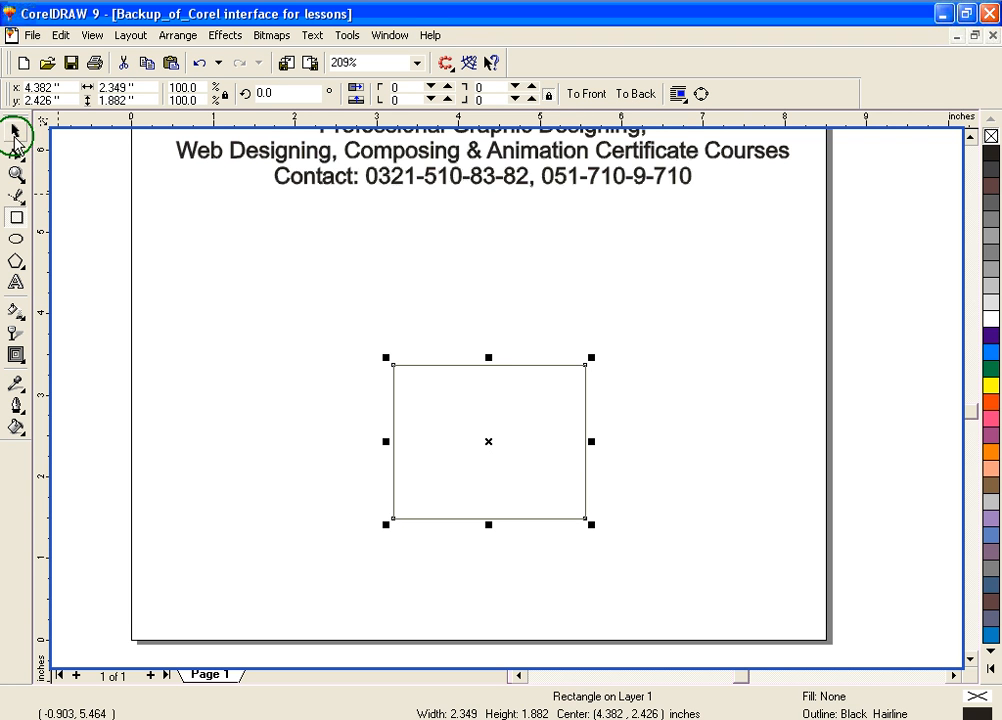
left_click(324, 438)
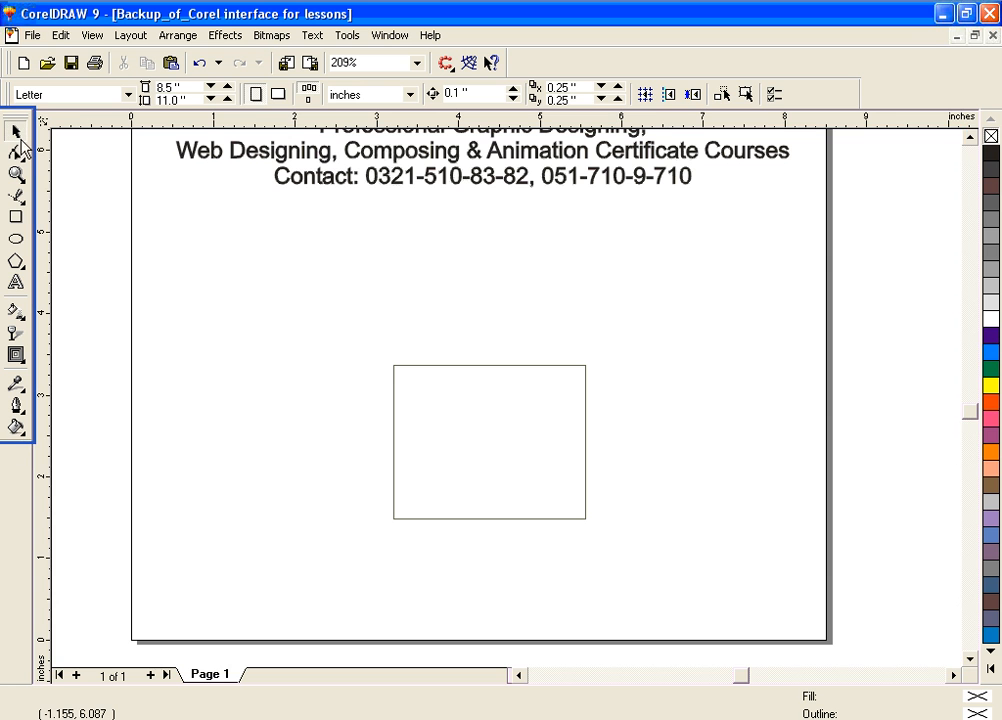
Select the rectangle and enlarge it proportionally from its upper-right corner to about 3.22 by 2.58 inches.
left_click(407, 372)
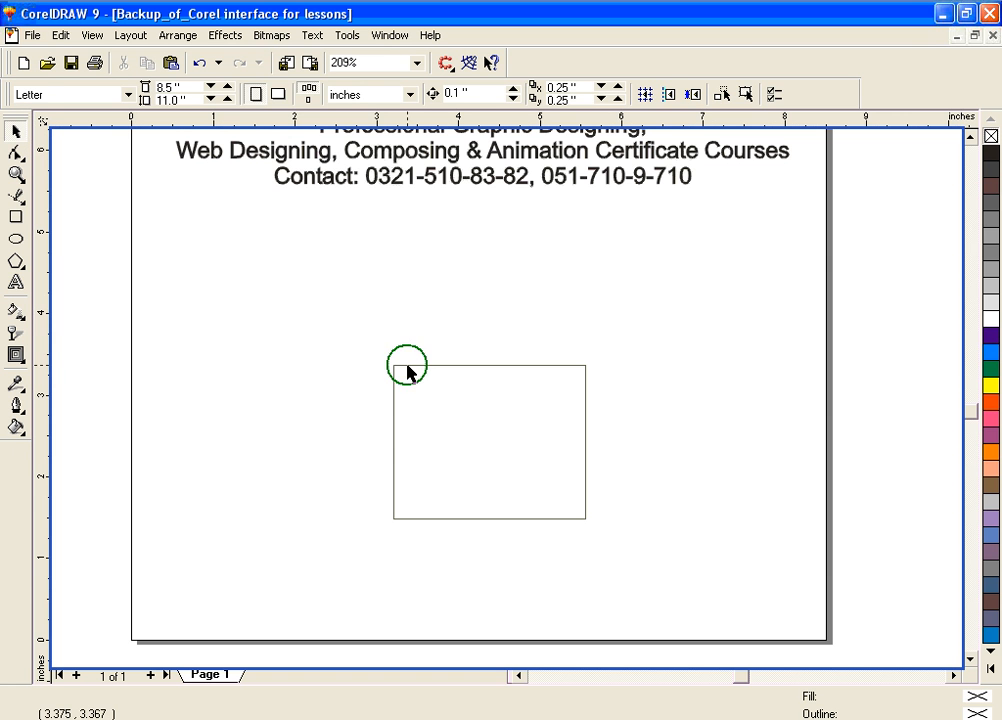
left_click(407, 366)
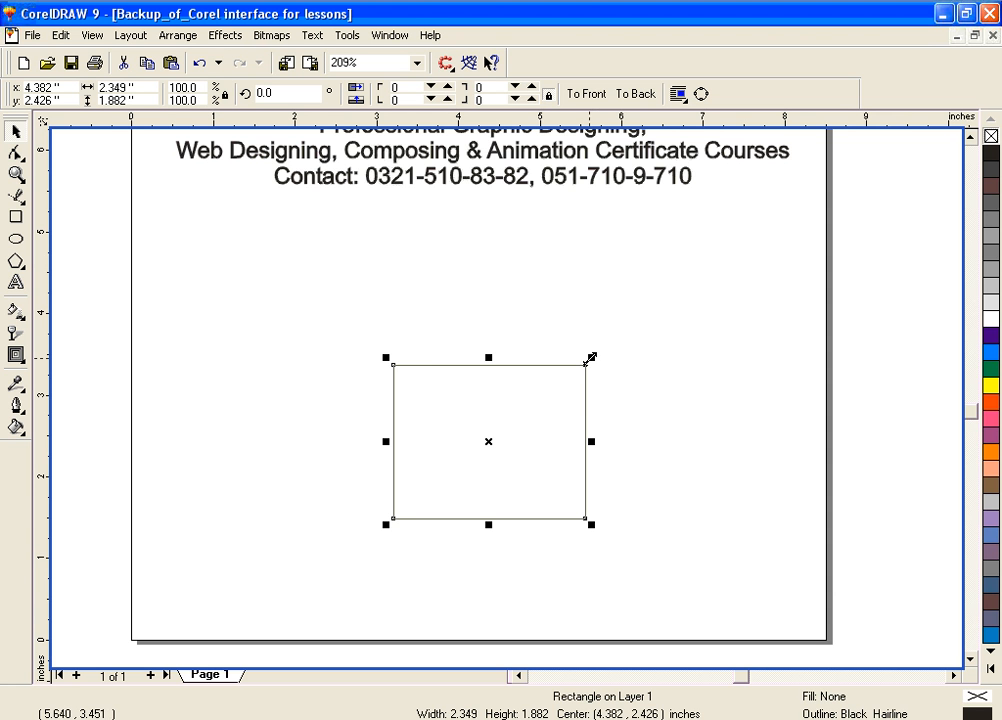
left_click_drag(590, 359, 692, 273)
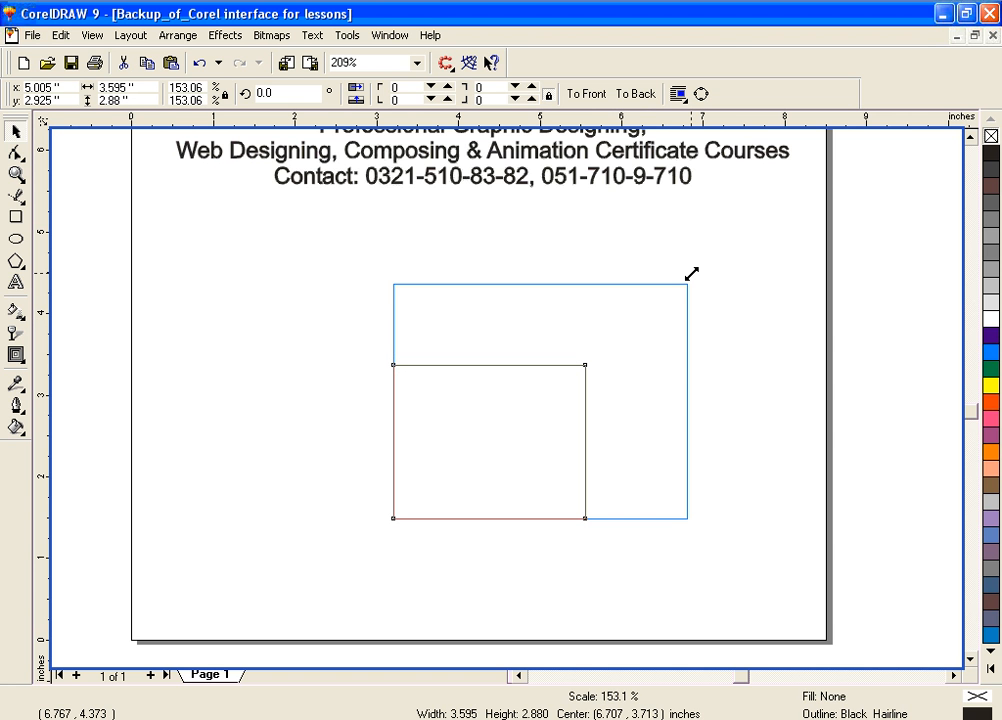
left_click_drag(689, 273, 661, 284)
mouse_move(388, 523)
left_mouse_down()
mouse_move(330, 571)
mouse_move(381, 523)
left_mouse_up()
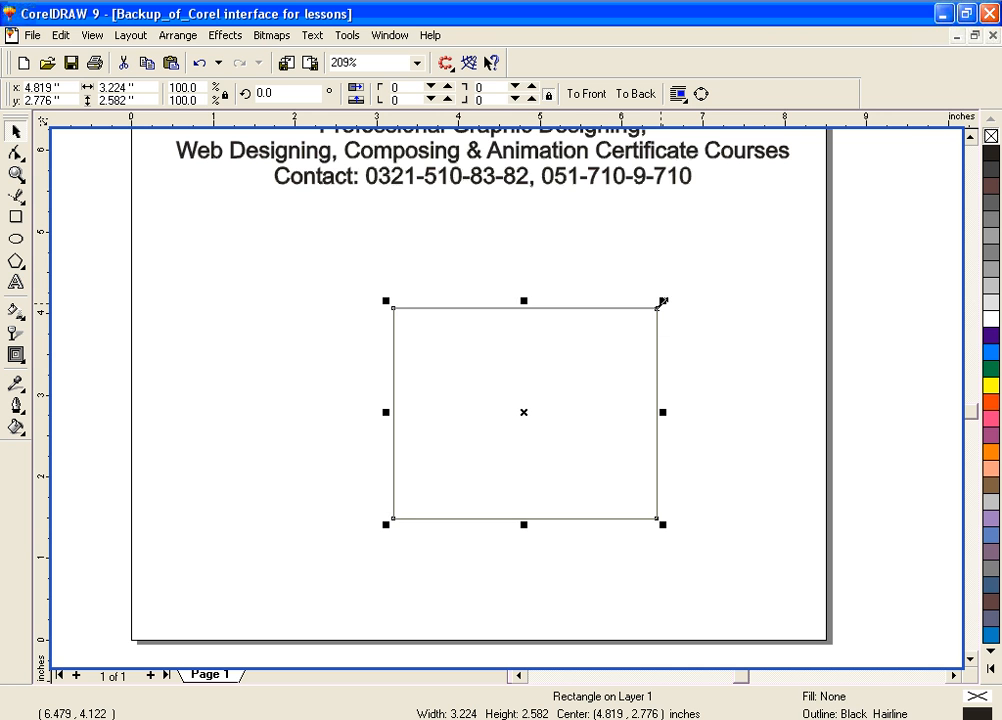
Shrink the rectangle proportionally to about 2.07 by 1.66 inches, centred at about x 4.72, y 2.69 inches.
left_click(662, 301)
left_click_drag(664, 303, 624, 351)
mouse_move(607, 418)
left_mouse_down()
mouse_move(689, 418)
mouse_move(607, 422)
left_mouse_up()
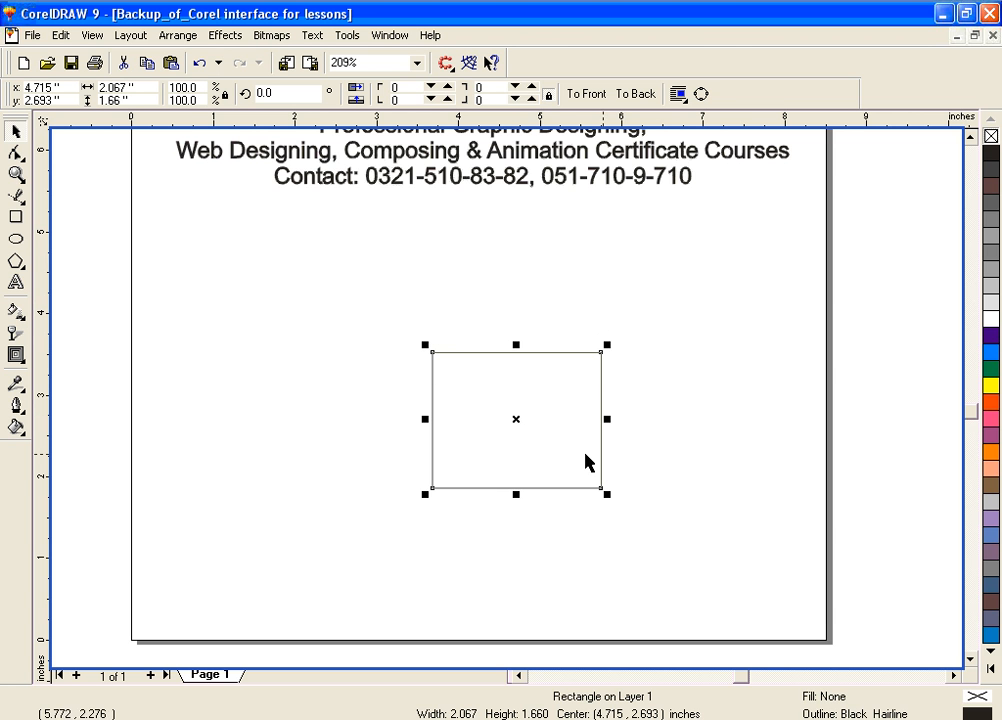
Try rotating the rectangle about its centre to about 225 degrees and undo the rotation.
left_click(517, 418)
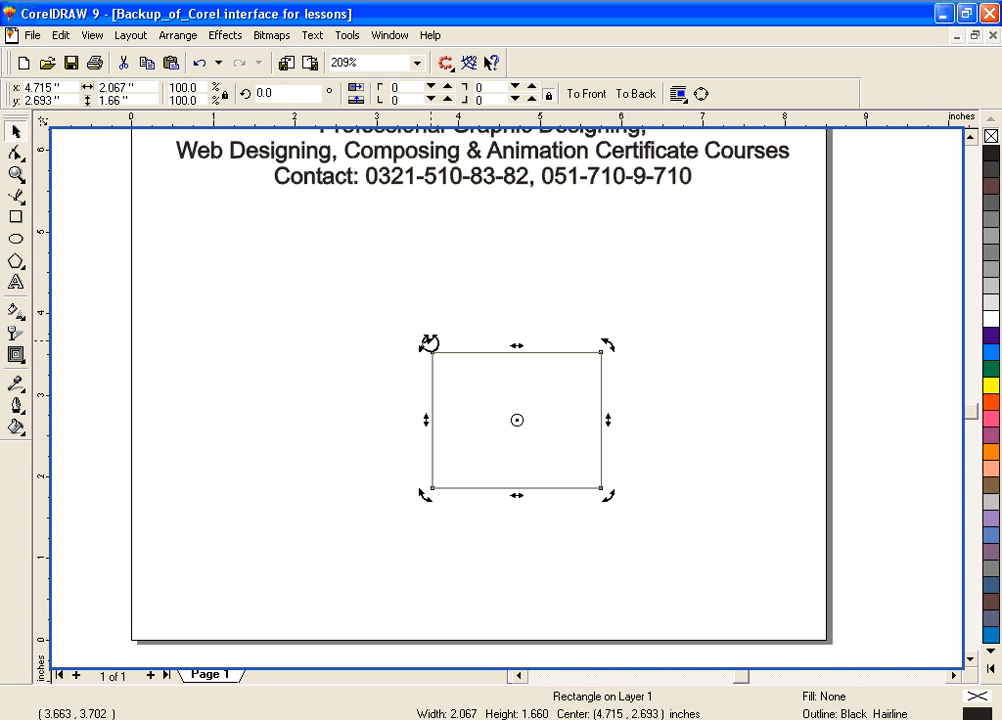
left_click_drag(428, 343, 697, 410)
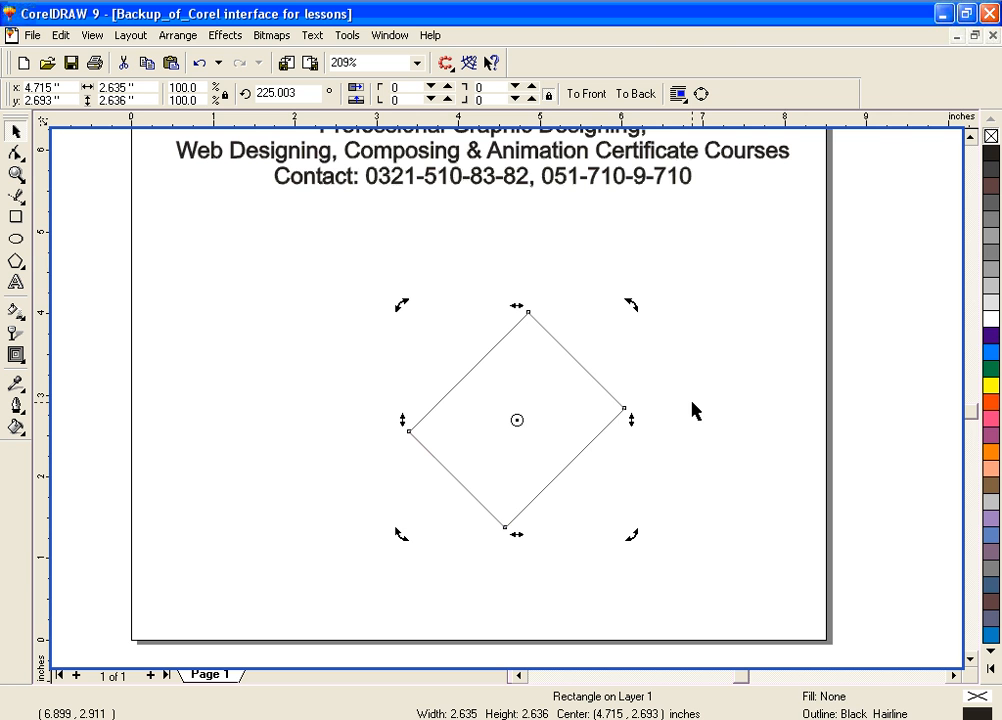
key("ctrl+z")
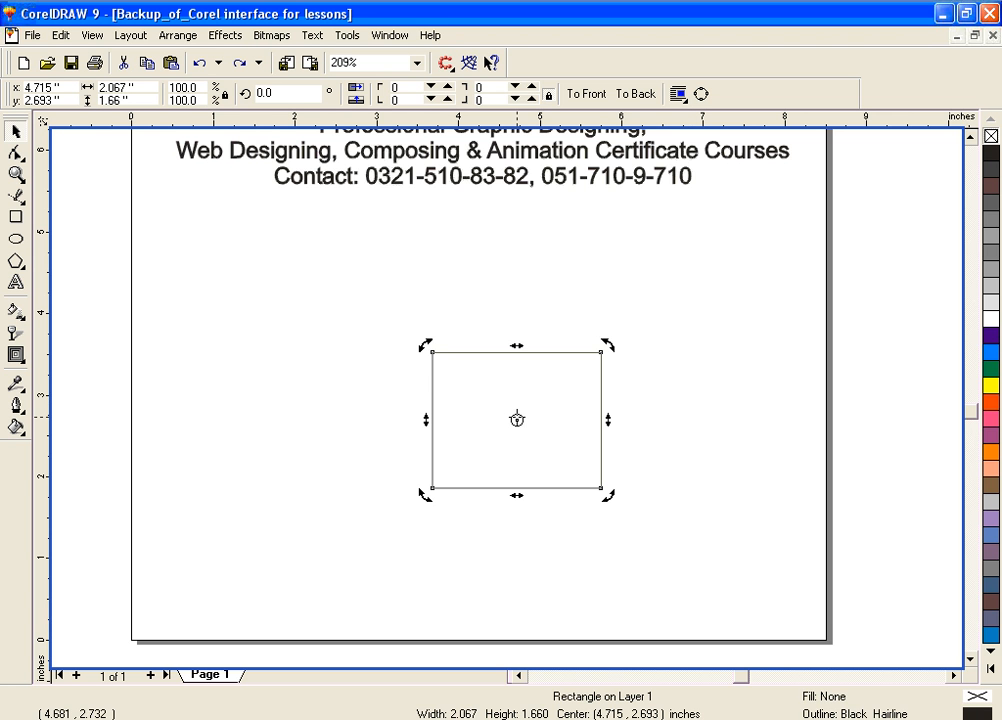
key("ctrl+v")
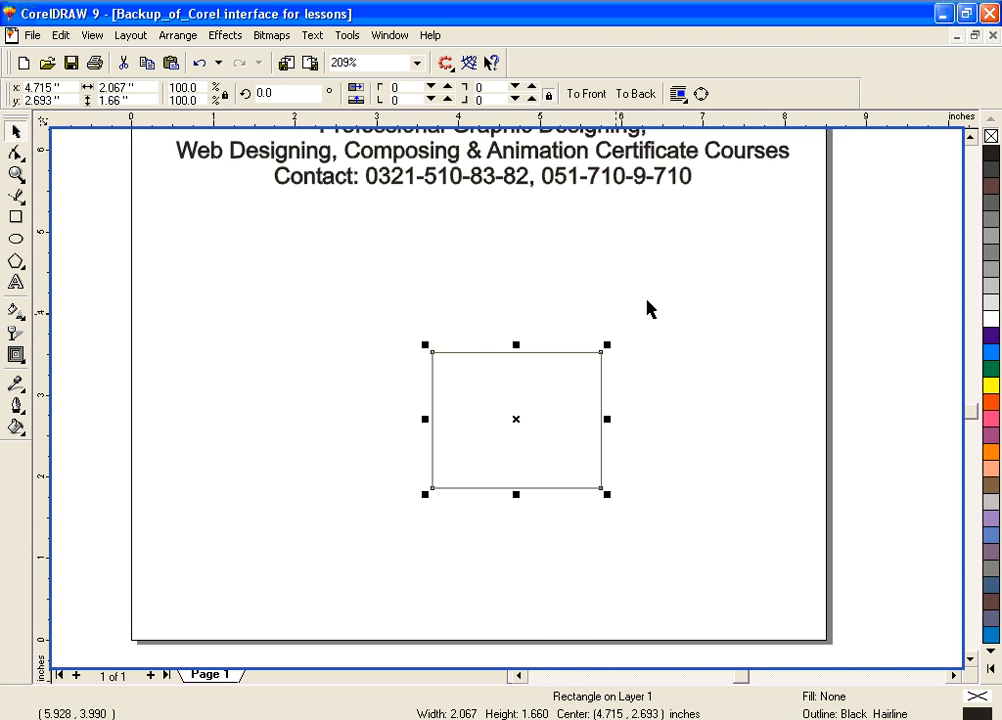
Move the rectangle up to the page's right side and back to a centre of about x 4.21, y 2.62 inches, and deselect it.
left_click(513, 421)
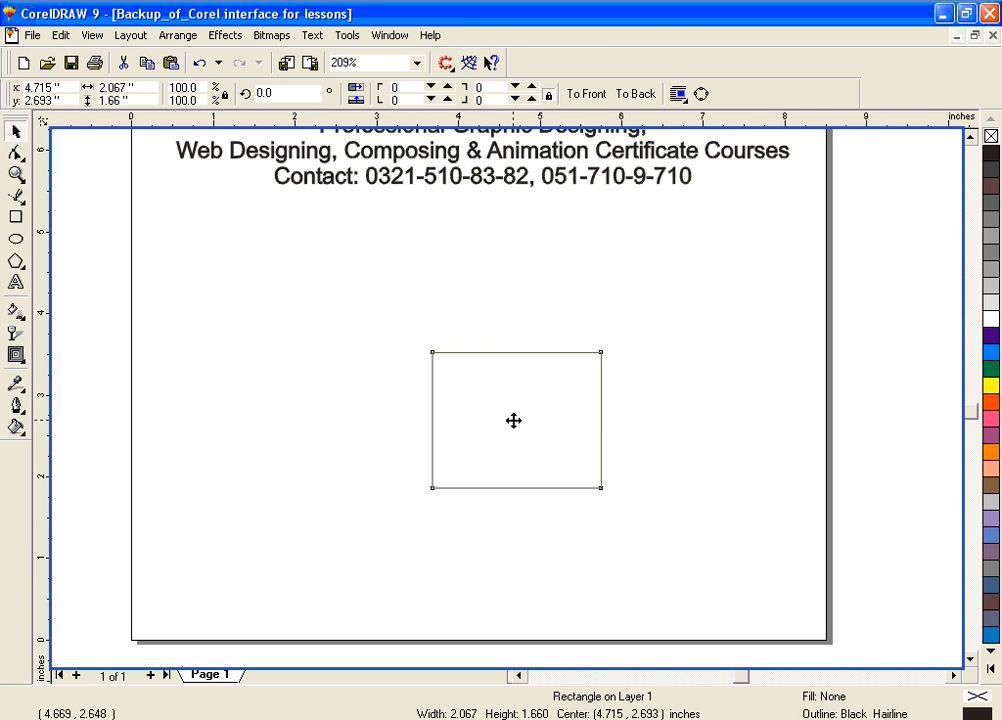
left_click_drag(463, 411, 633, 330)
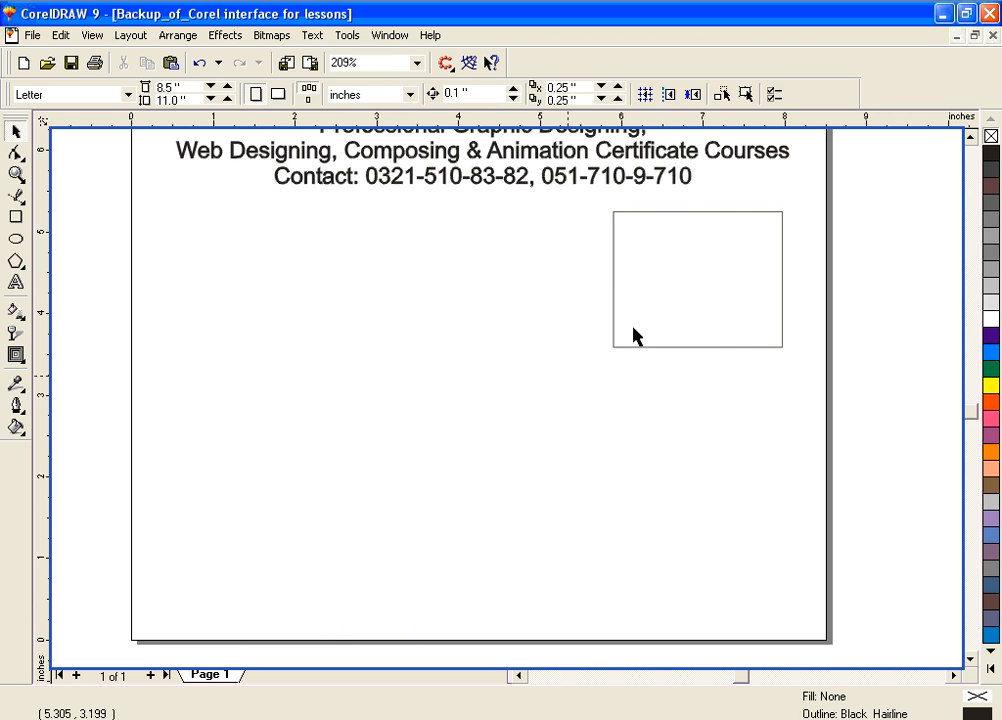
left_click(711, 348)
left_click_drag(698, 286, 476, 427)
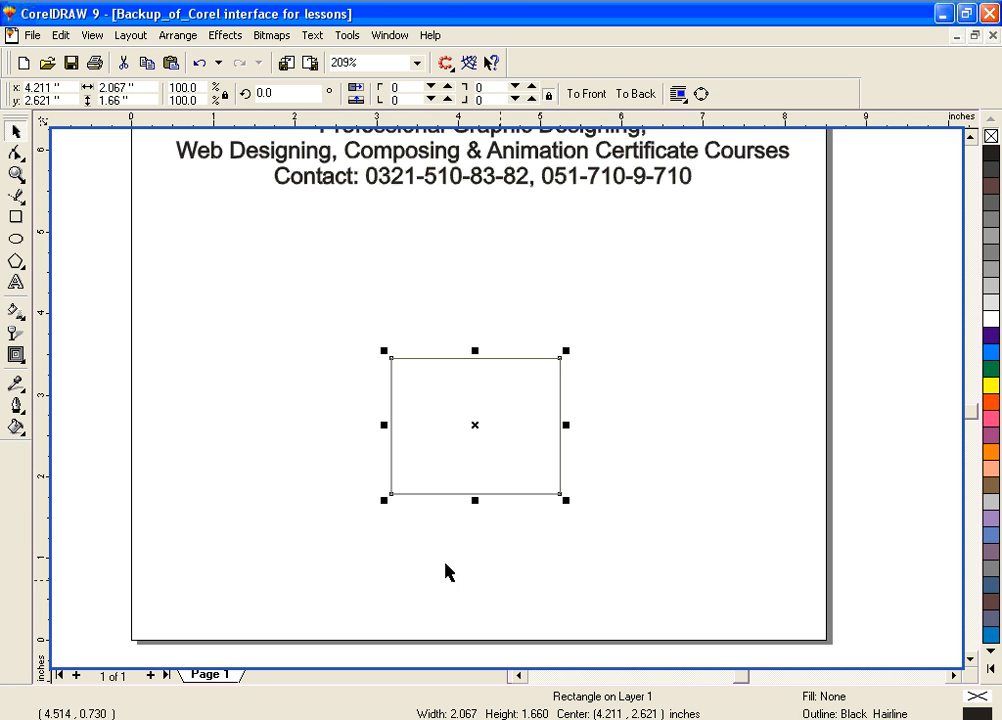
left_click(168, 309)
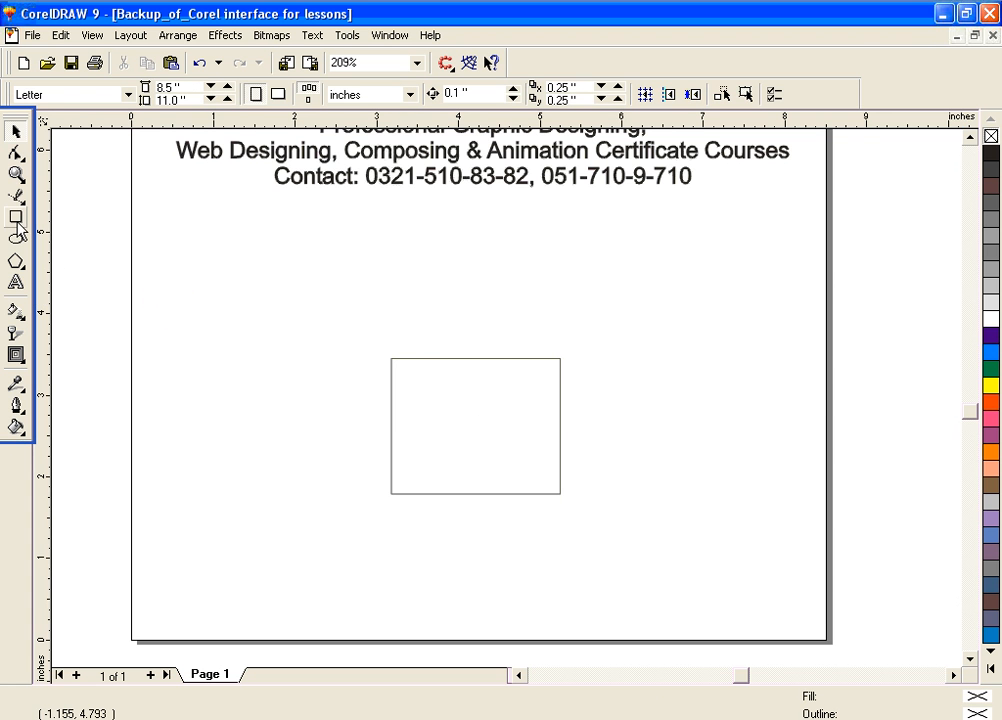
Switch from the Zoom tool back to the Pick tool and move the rectangle to the page's left side, centred at about x 1.95, y 3.41 inches.
left_click(16, 175)
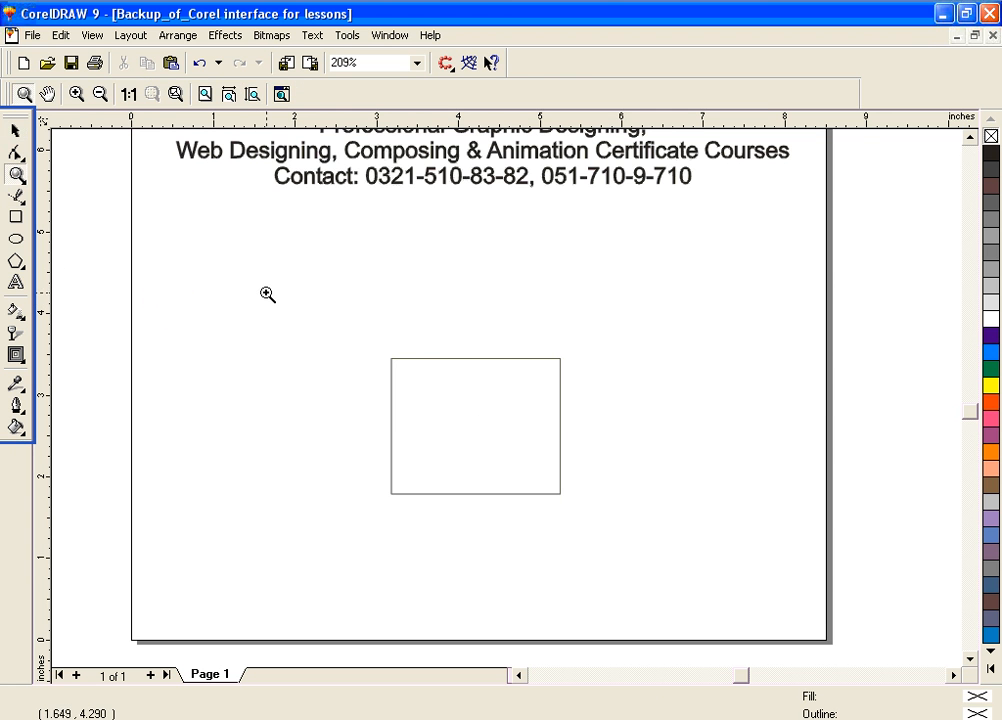
key("space")
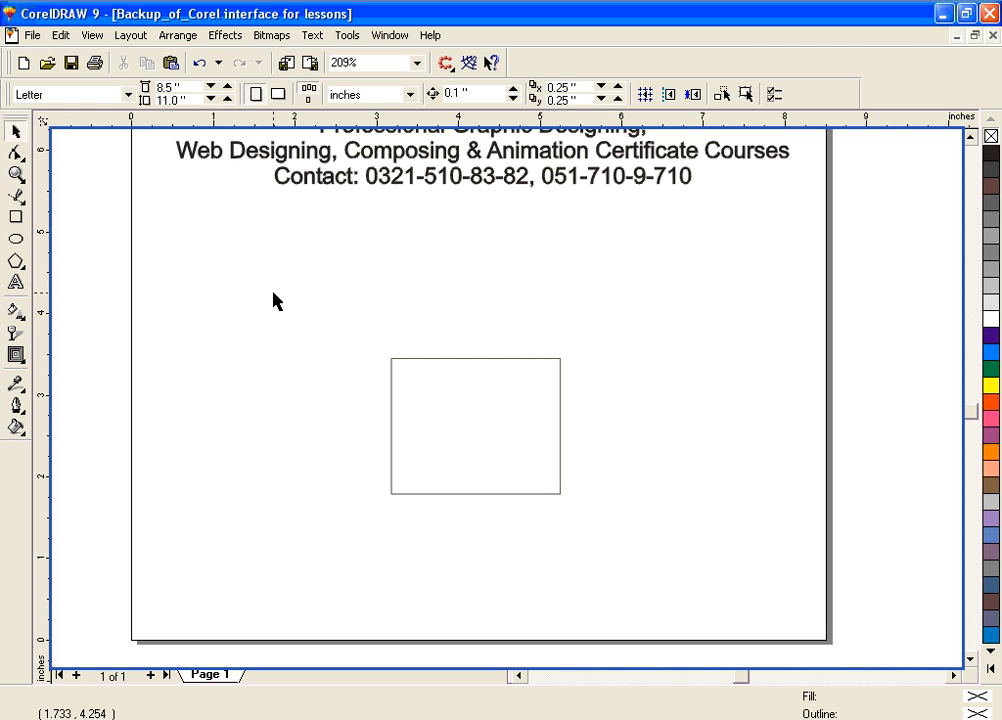
left_click_drag(359, 331, 598, 550)
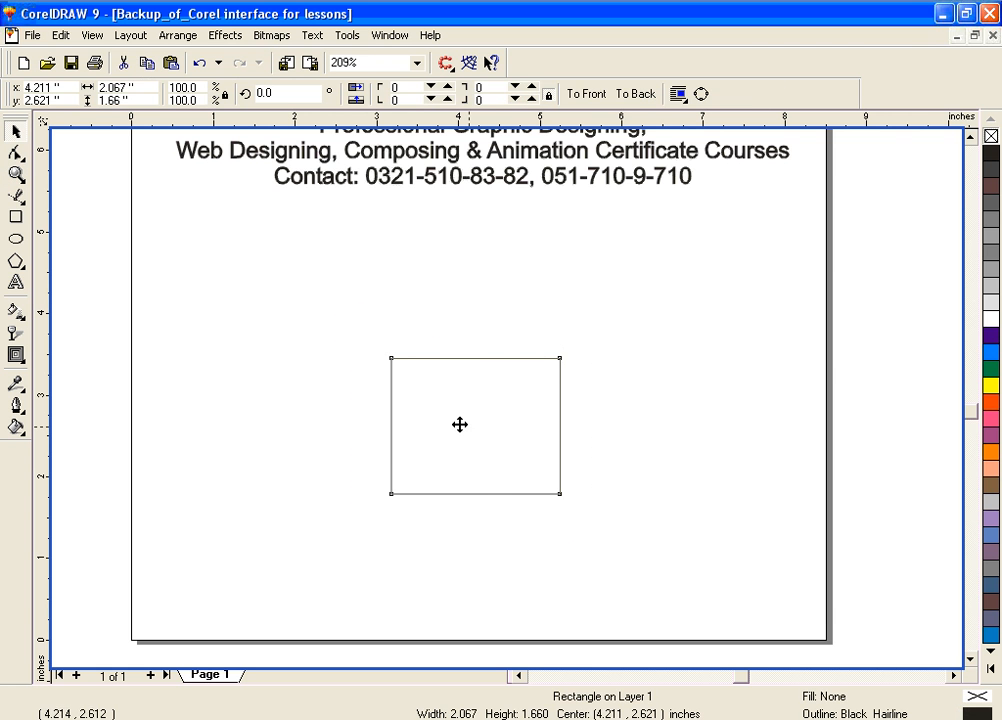
left_click_drag(474, 428, 288, 363)
left_click(419, 352)
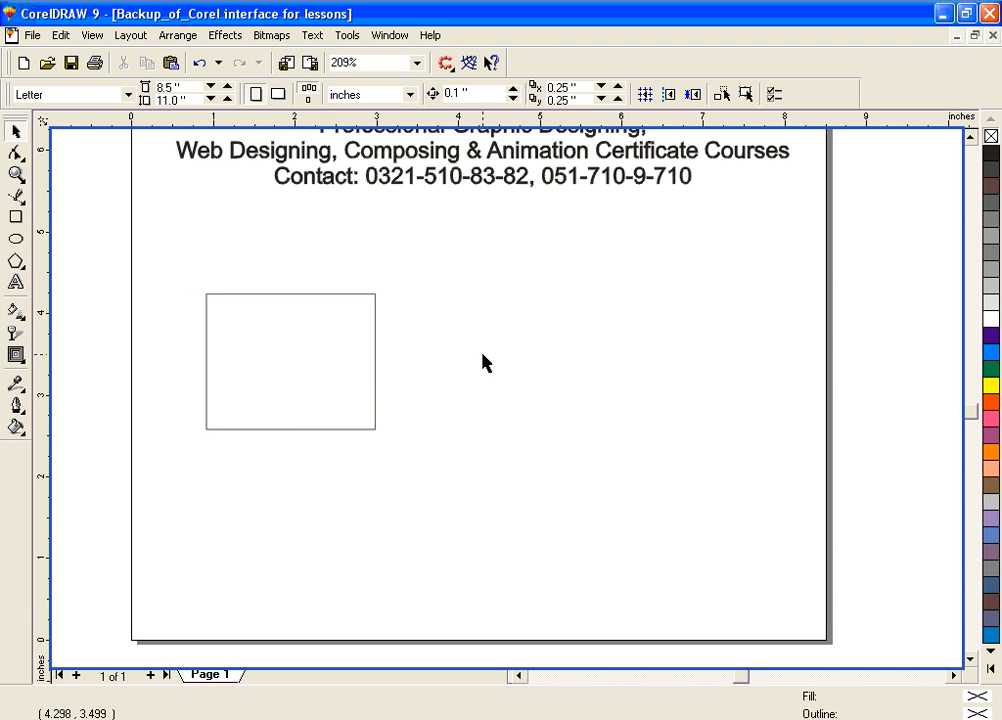
Return from the Zoom and Text tools to the Pick tool and move the rectangle to a centre of about x 4.88, y 2.62 inches.
key("z")
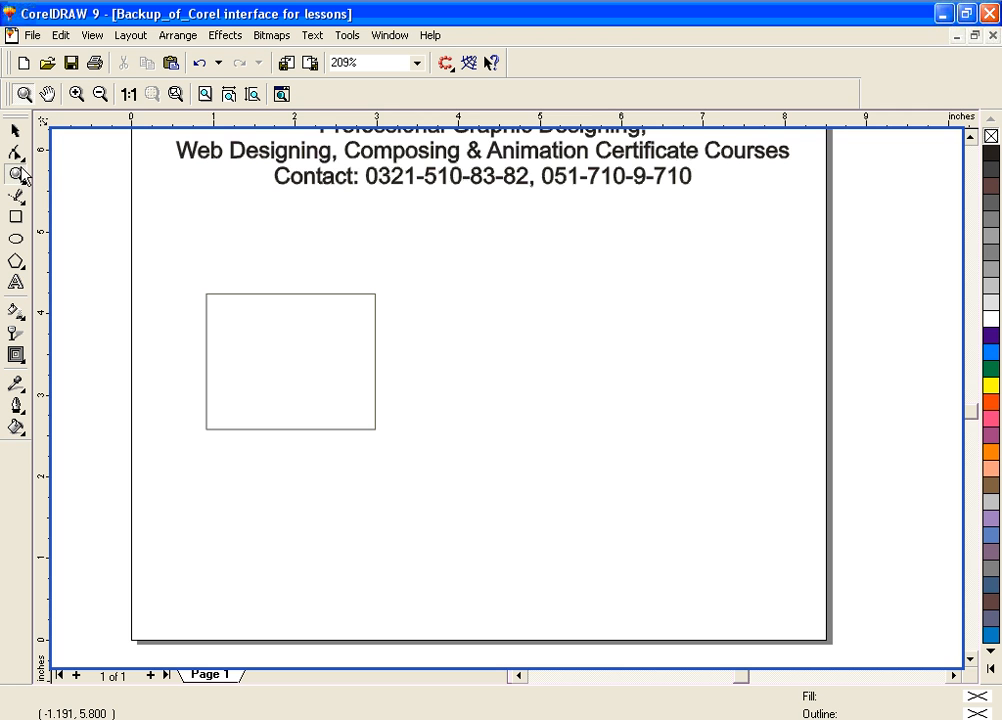
left_click(16, 284)
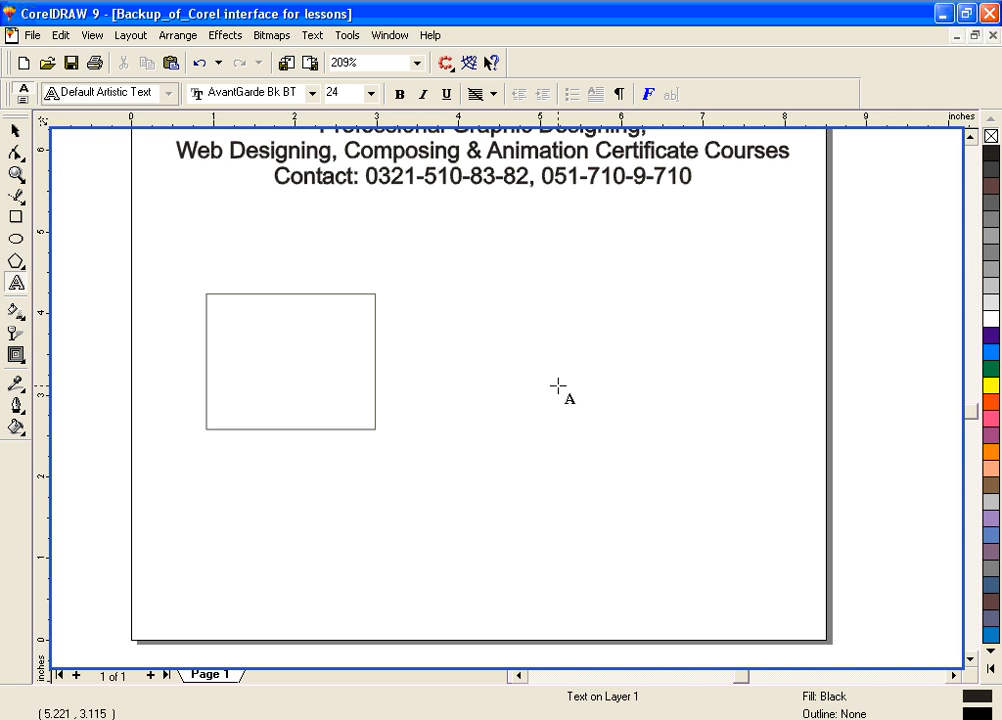
key("ctrl+space")
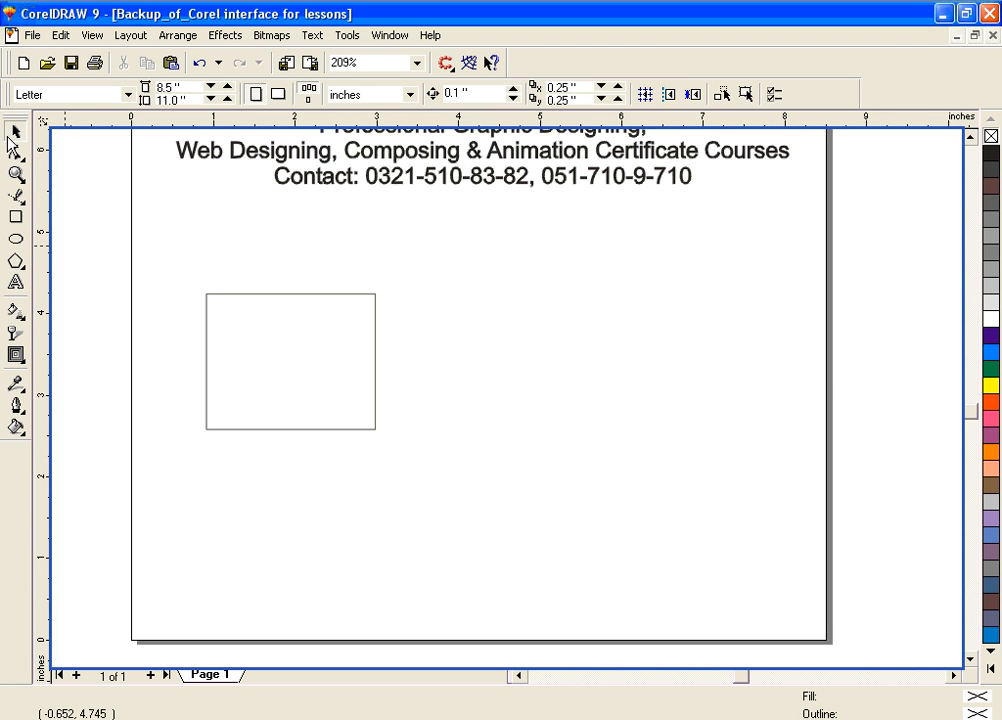
left_click_drag(176, 268, 394, 449)
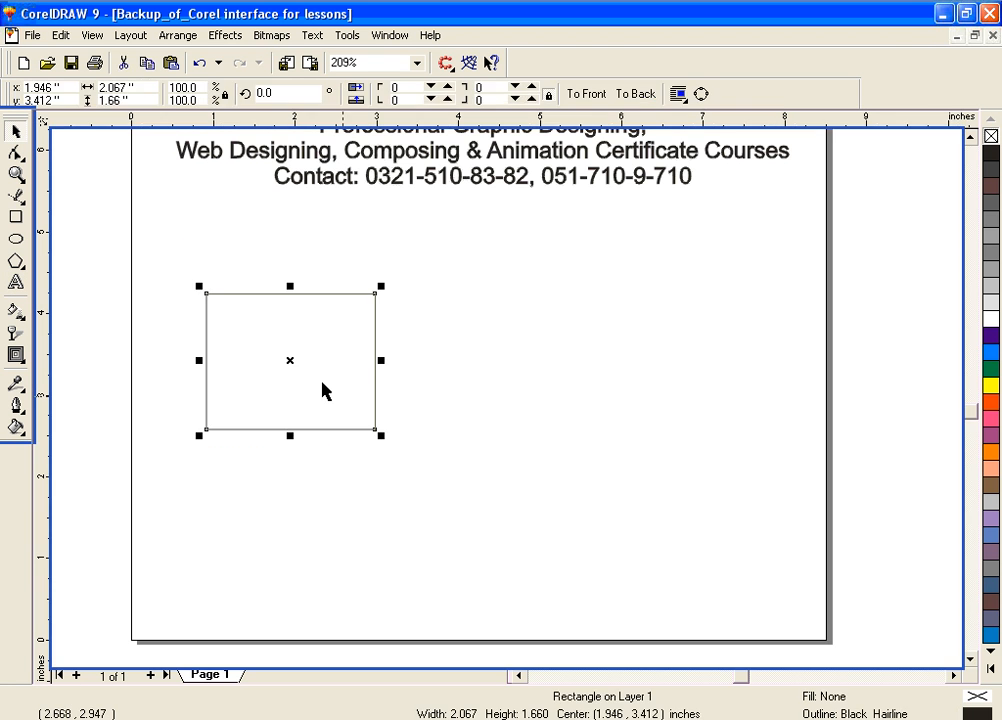
left_click_drag(294, 365, 534, 428)
Rotate the rectangle about its centre to about 289 degrees and activate the Text tool.
left_click(529, 425)
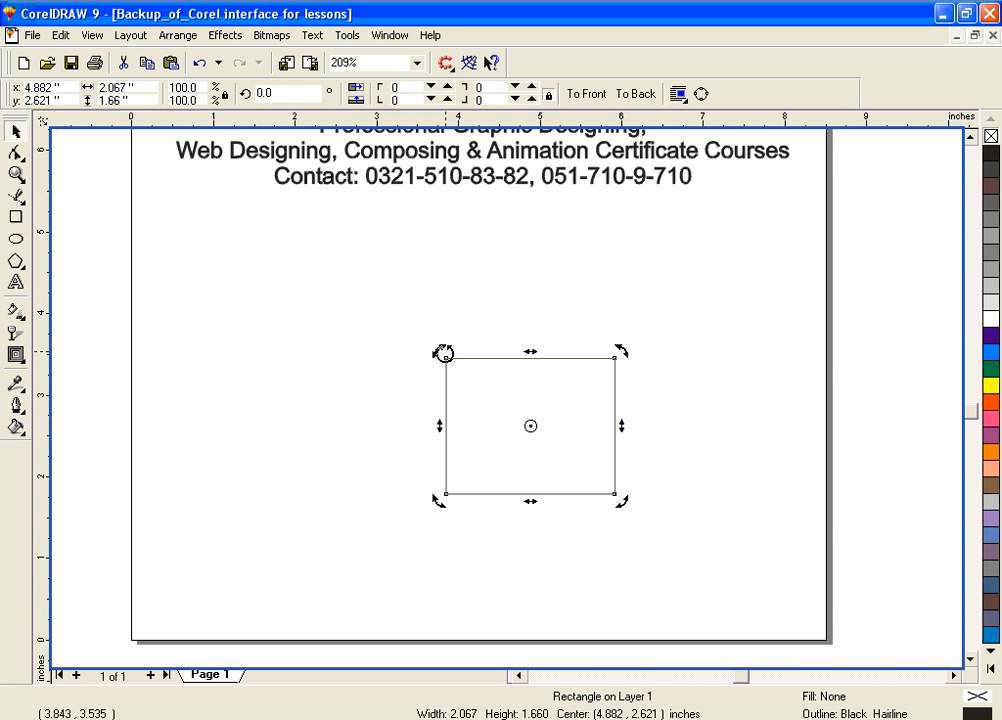
left_click_drag(445, 351, 566, 325)
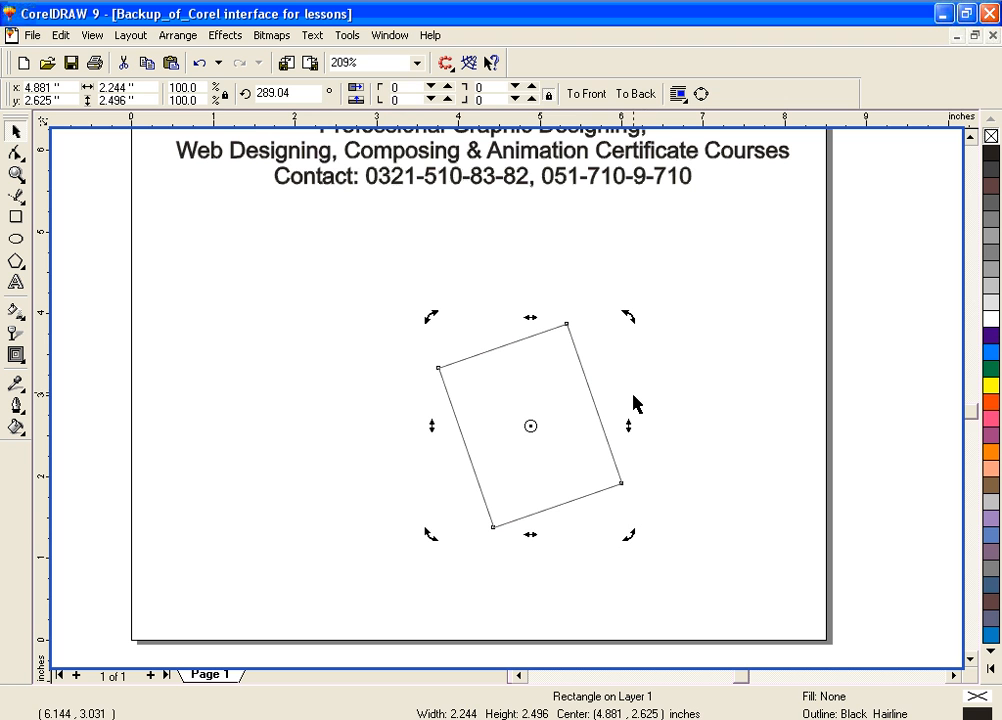
key("F8")
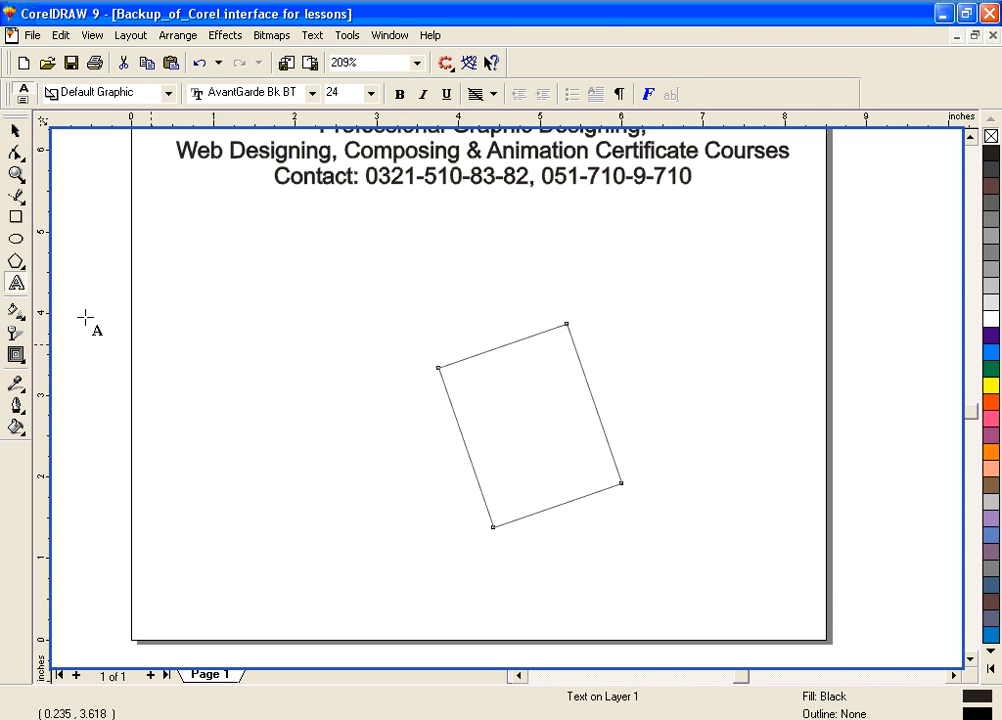